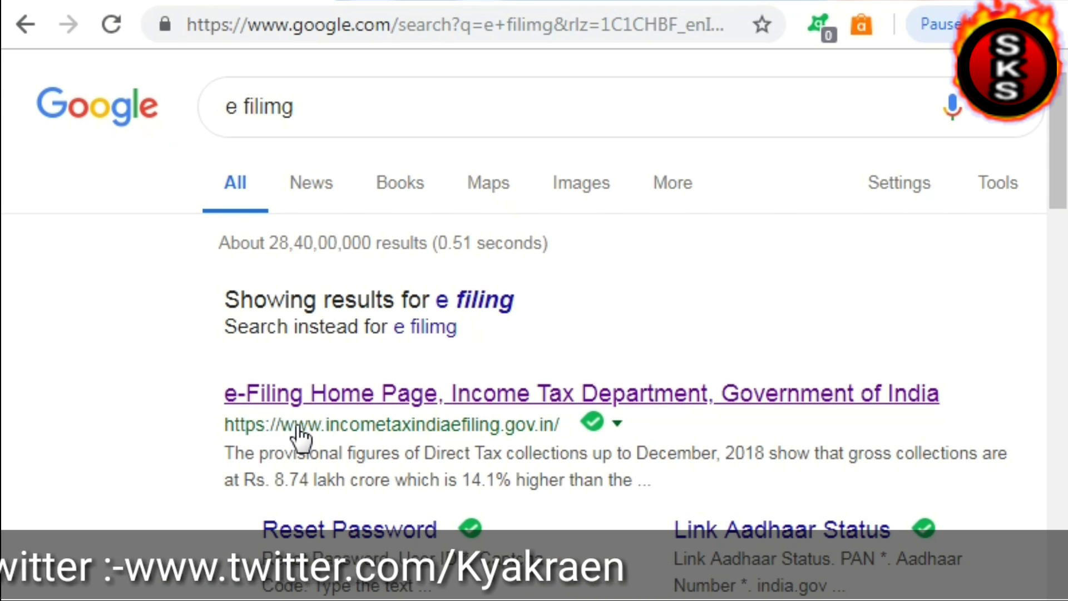
Open the Income Tax e-Filing home page from Google and close the 'Attention Taxpayers' popup
click(418, 398)
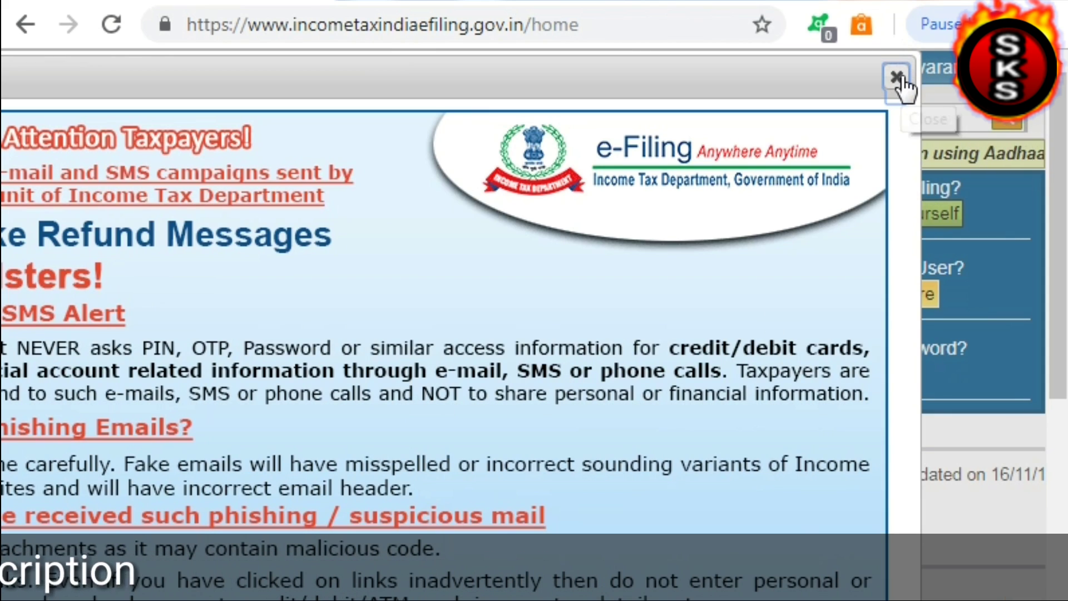
click(897, 77)
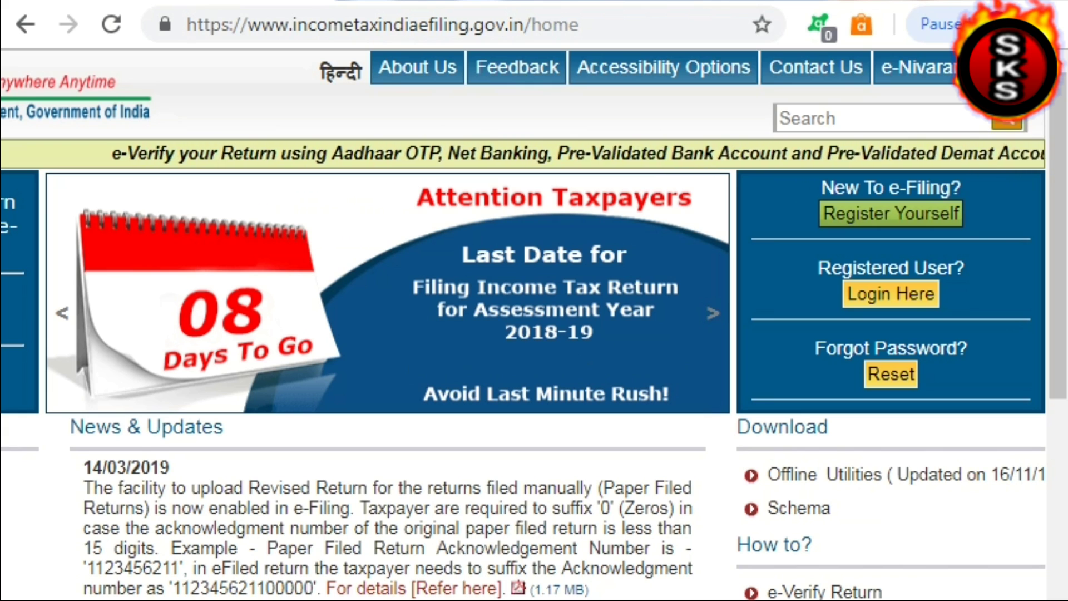
scroll(524, 325, left, 5)
scroll(523, 325, left, 2)
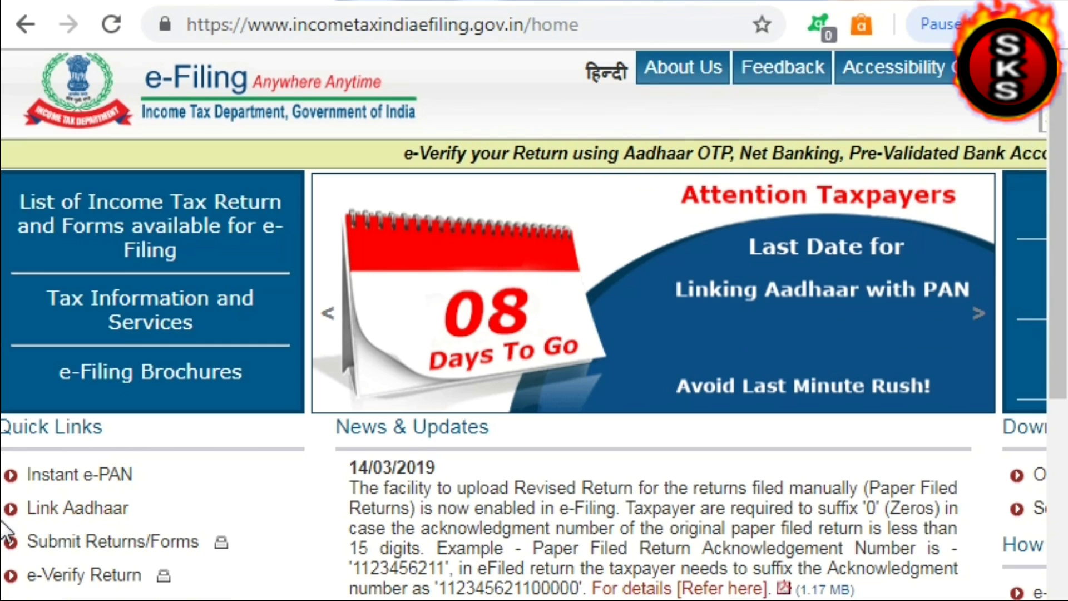
Open 'Link Aadhaar' from the home page Quick Links and scroll to the form's top
drag(33, 515, 128, 521)
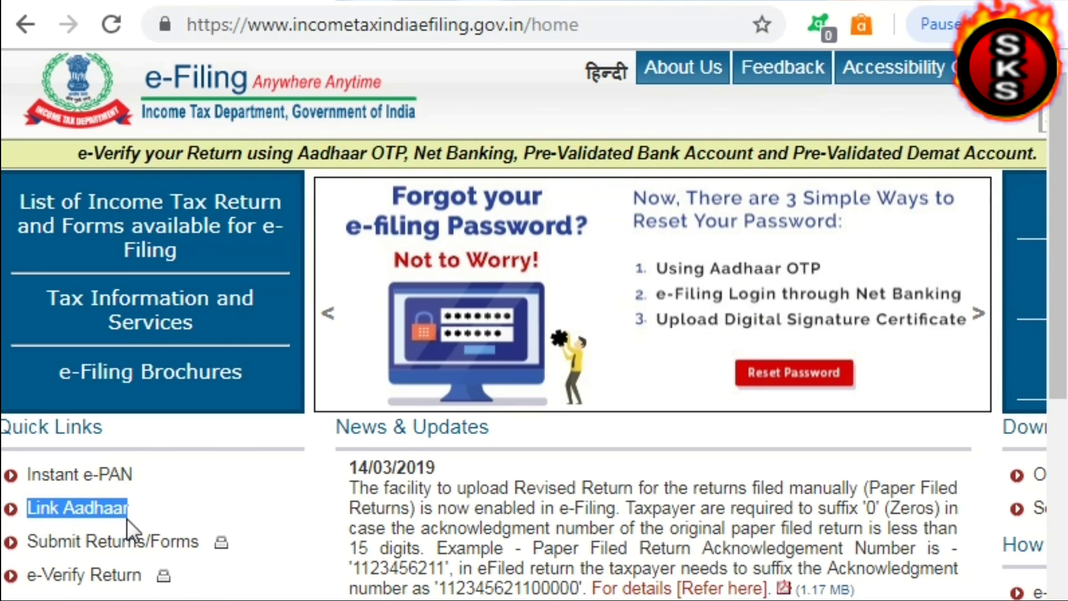
click(61, 516)
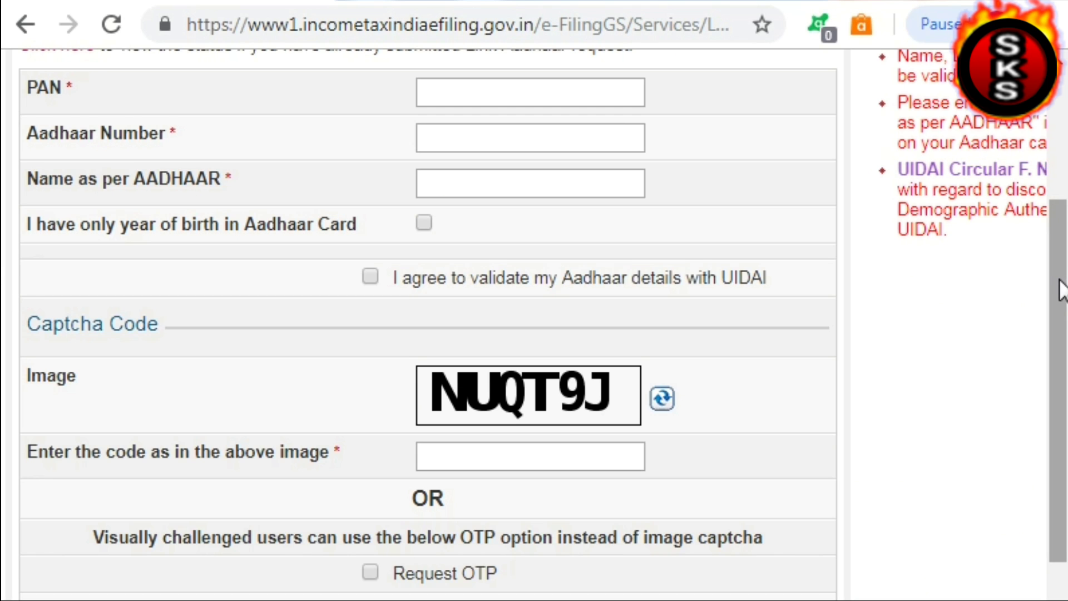
drag(1063, 288, 1063, 231)
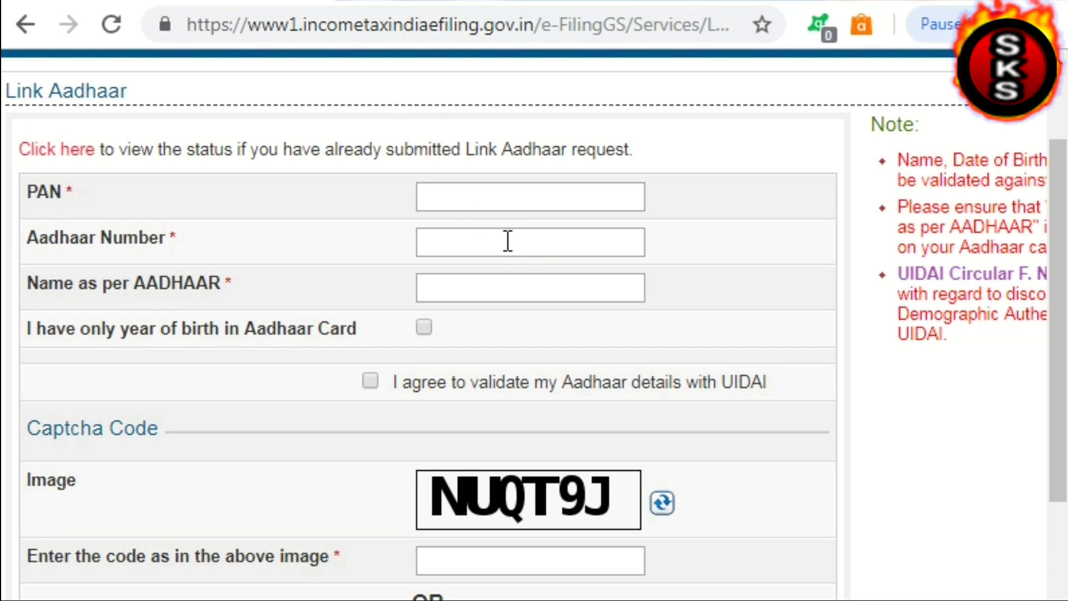
Enter the PAN in the Link Aadhaar form, correcting its mistyped last character
click(432, 197)
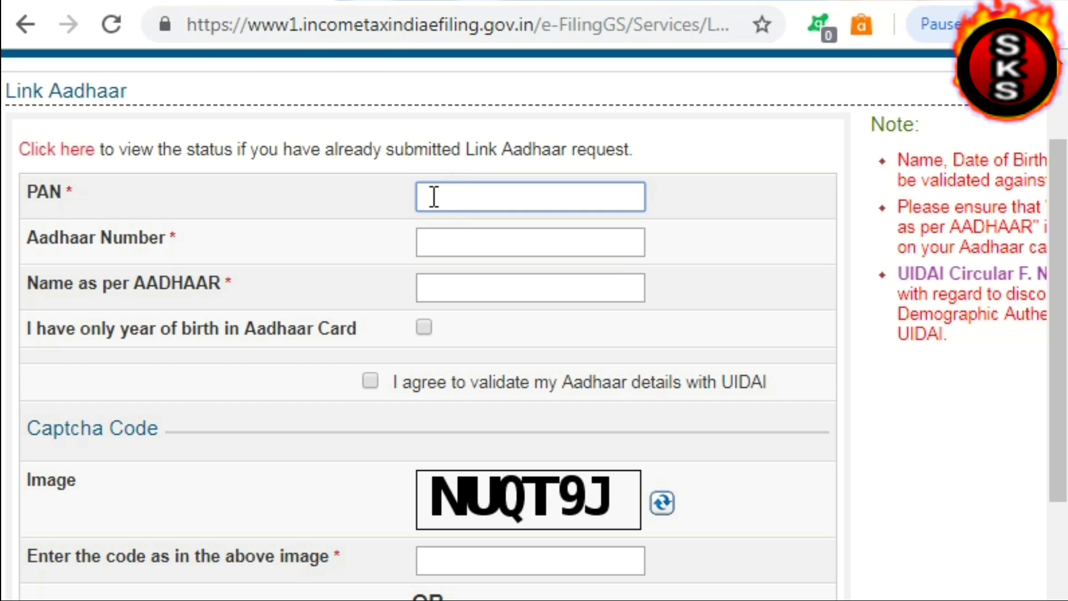
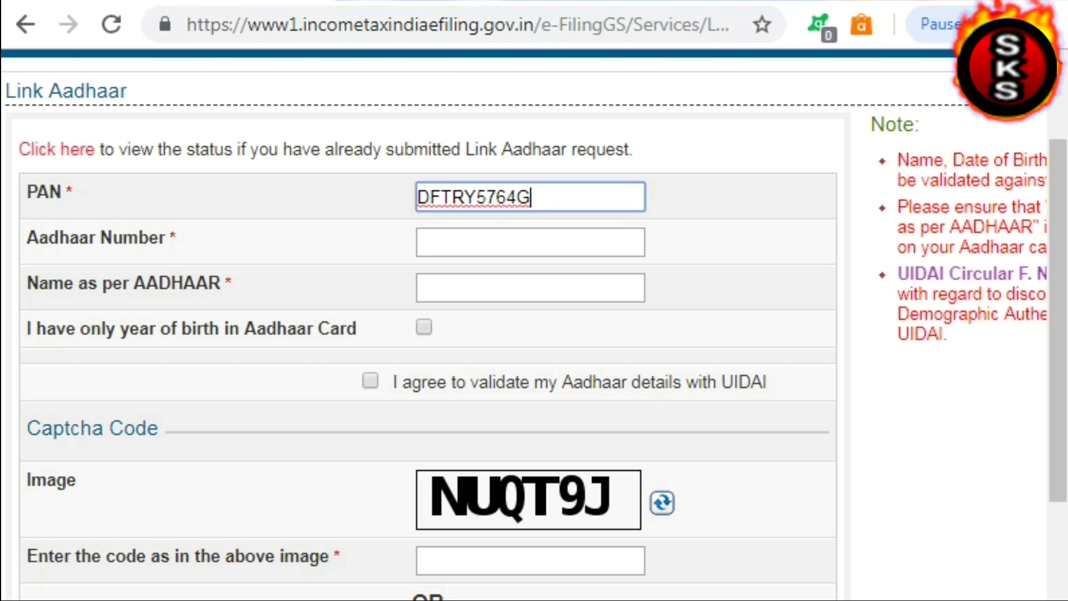
Enter the Aadhaar number and begin typing the name as per Aadhaar
click(460, 241)
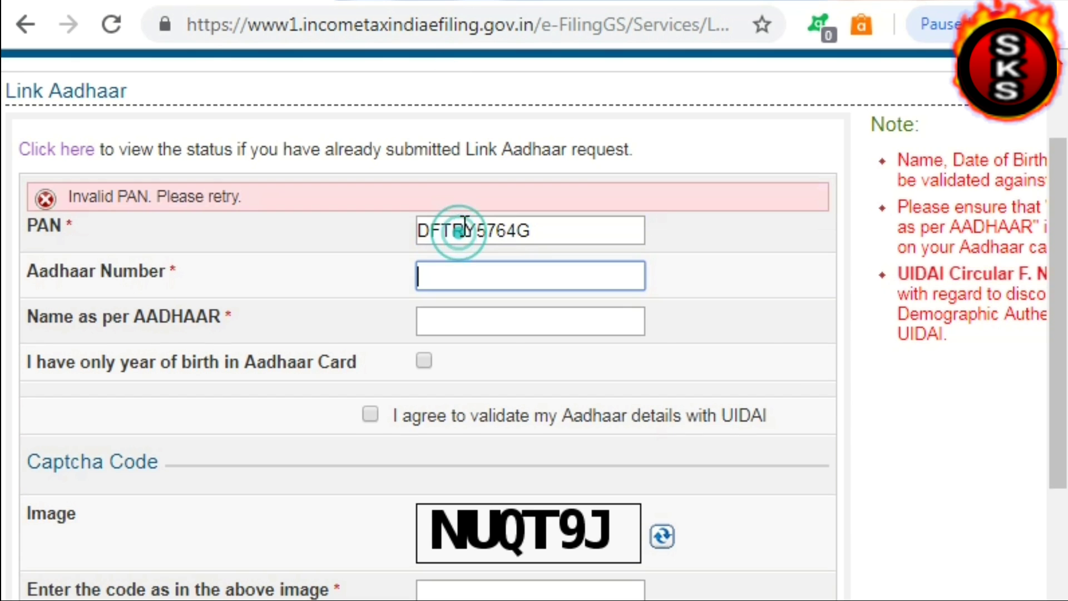
click(453, 287)
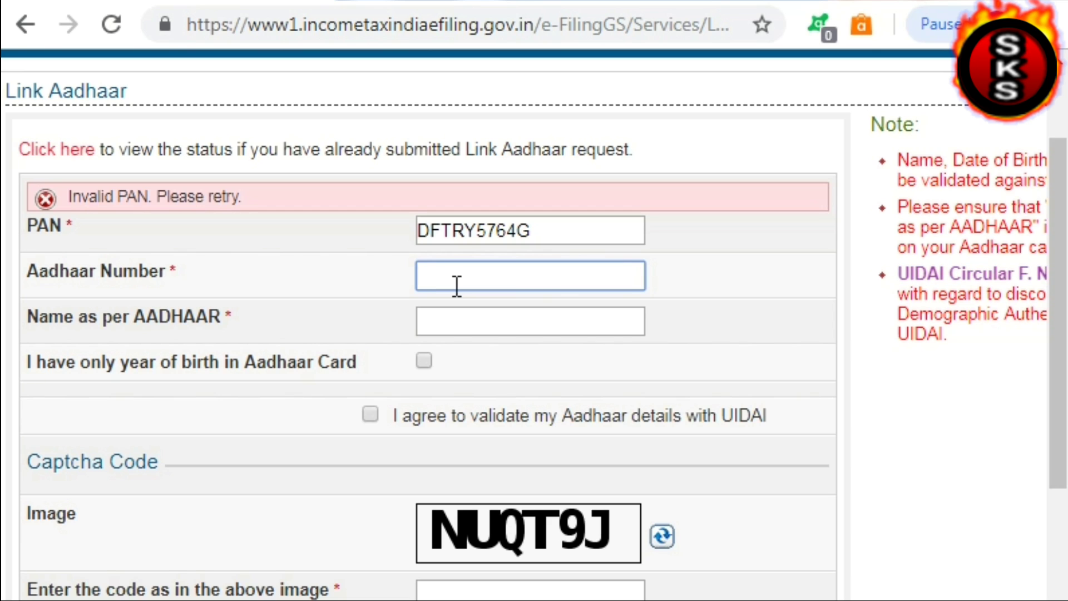
text(123456789)
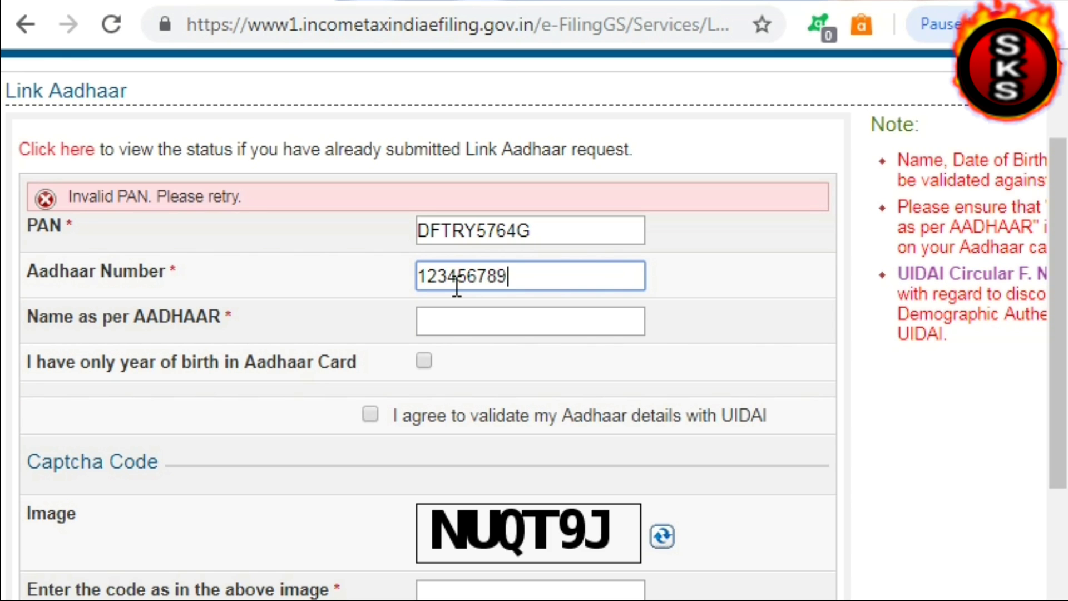
text(0)
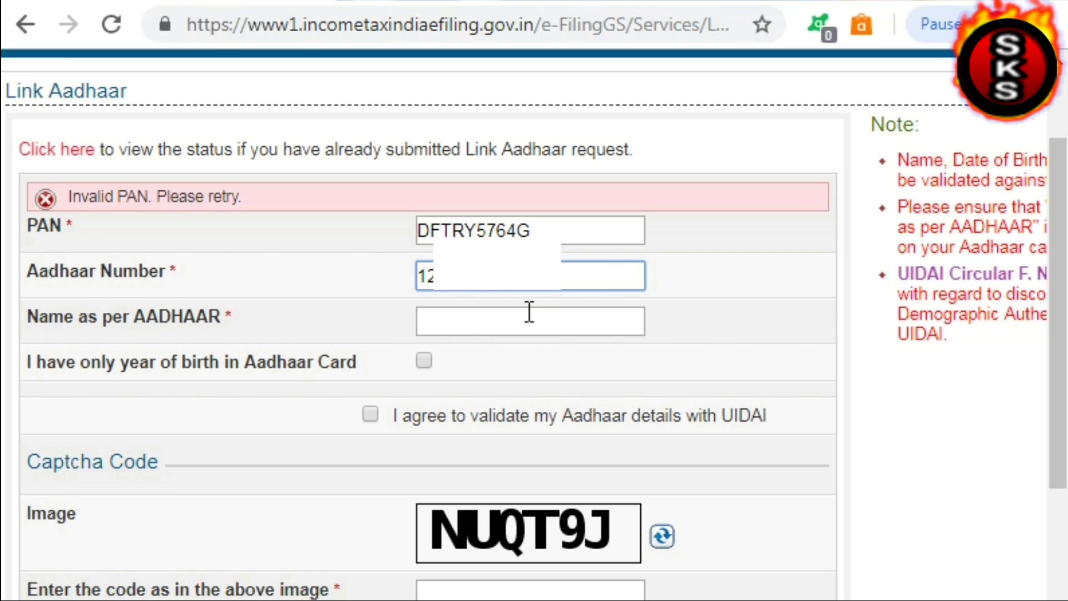
click(469, 324)
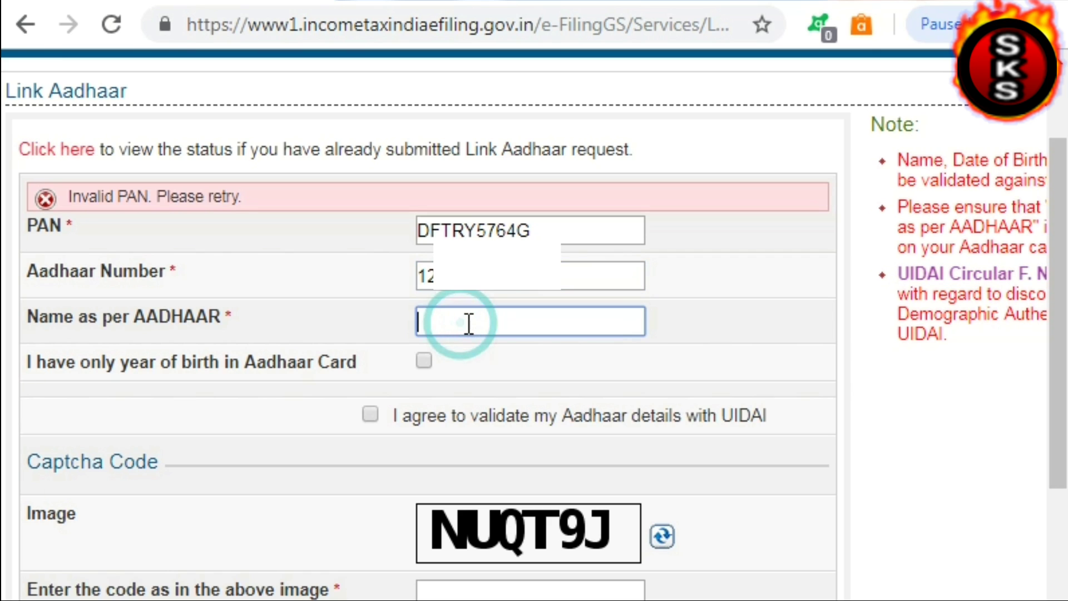
text(s)
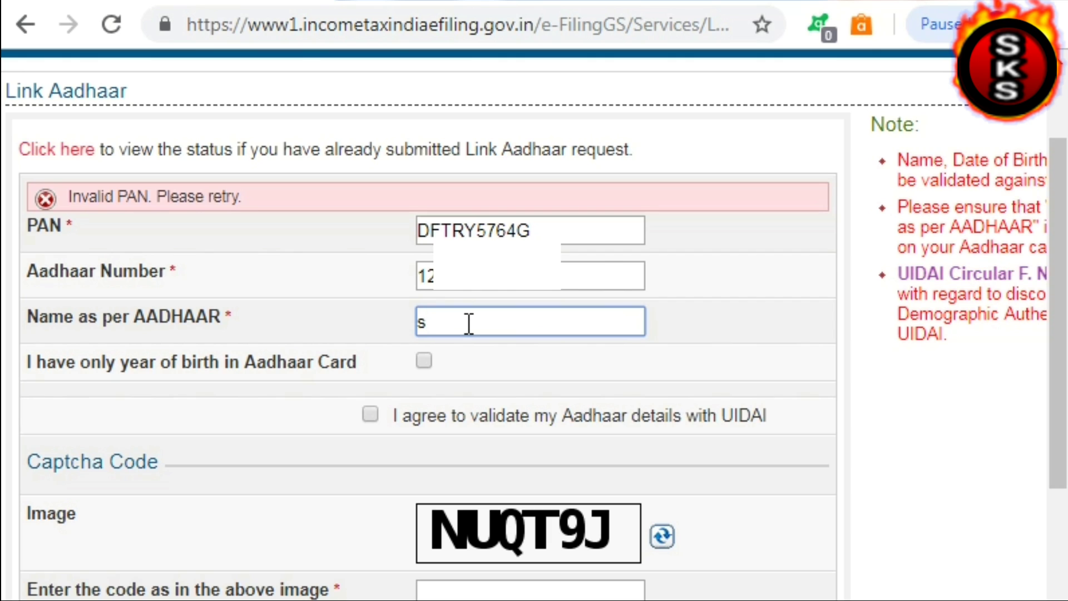
text(uresf)
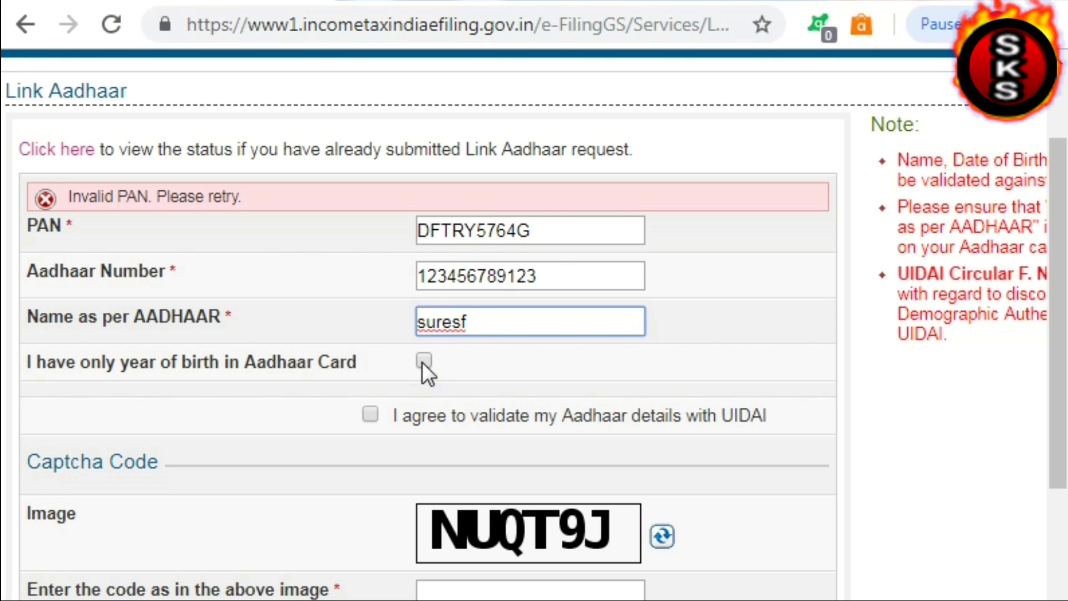
Tick 'only year of birth in Aadhaar Card' and the UIDAI consent box, then enter the captcha code
click(423, 361)
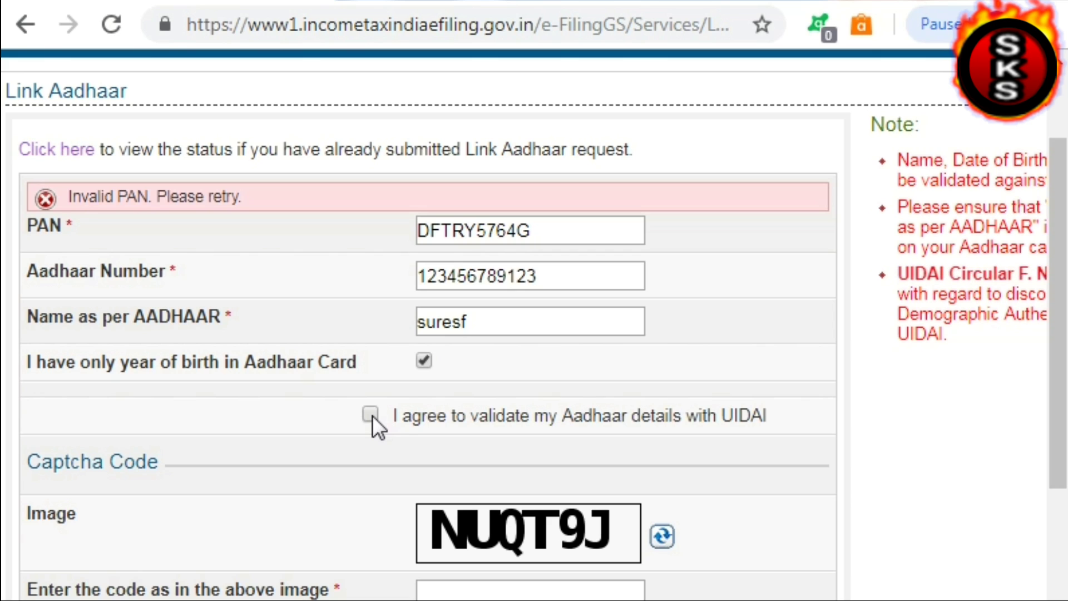
click(371, 414)
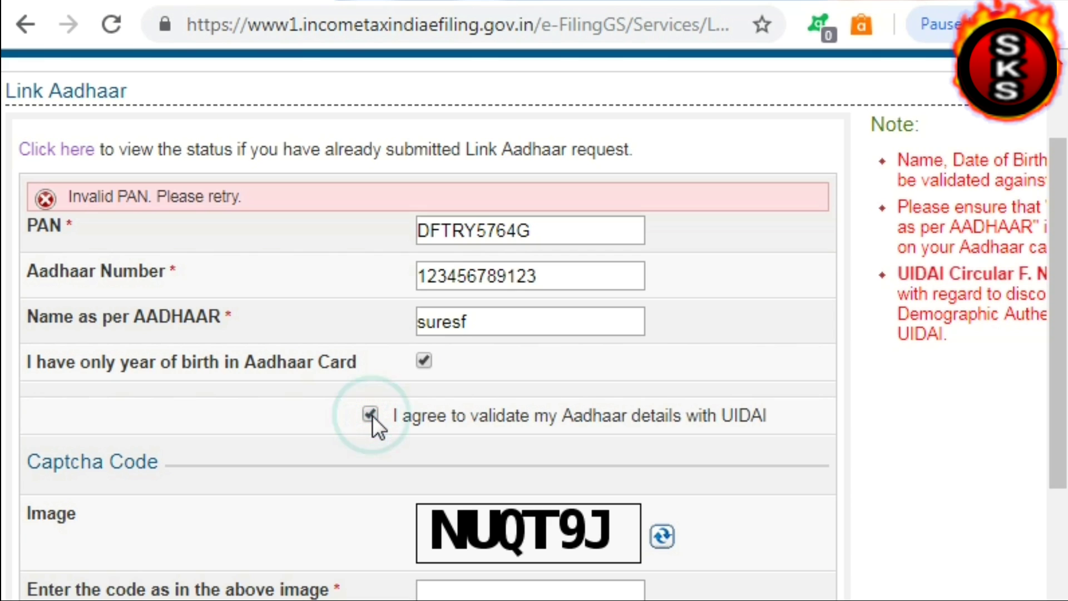
click(455, 594)
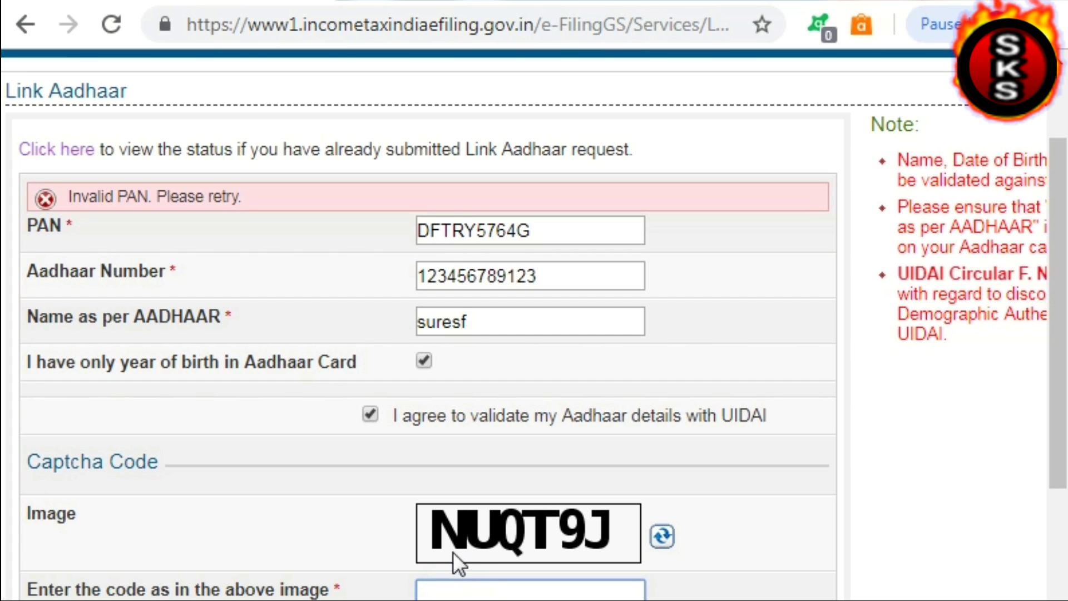
click(390, 541)
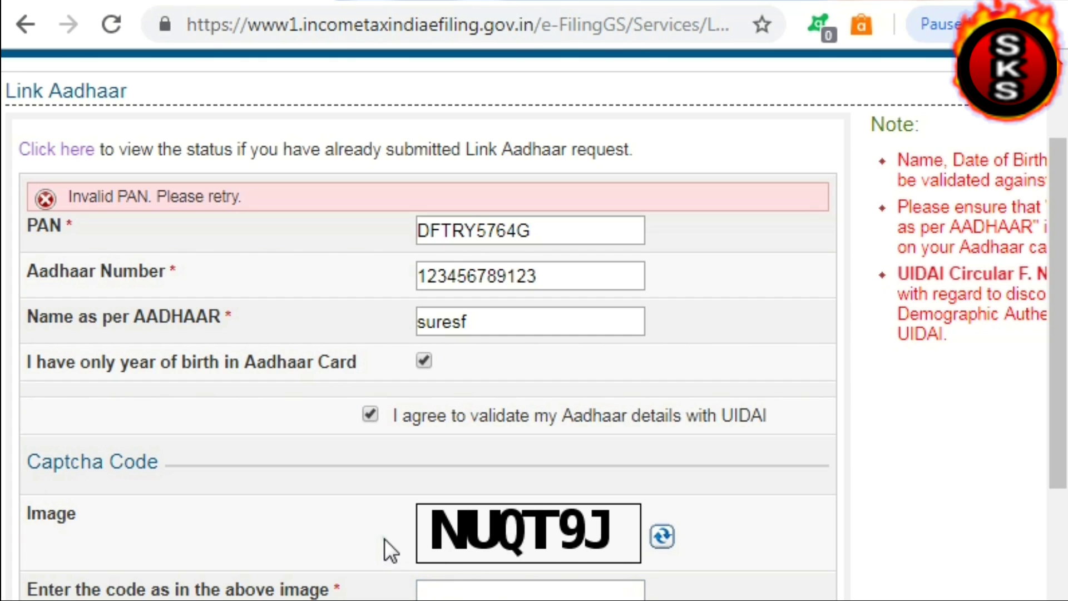
click(445, 595)
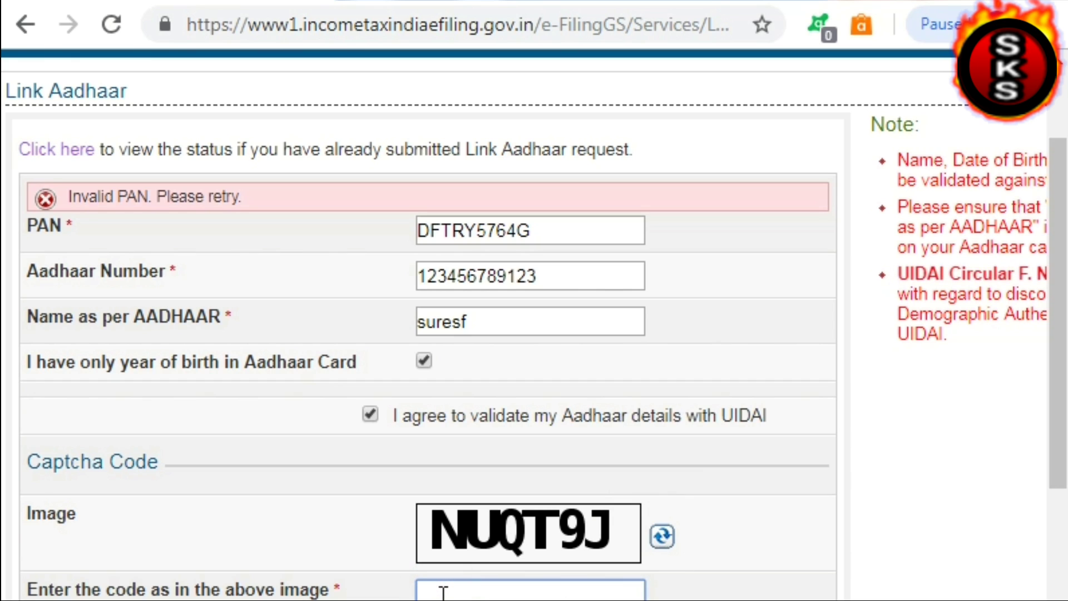
text(NUQT9)
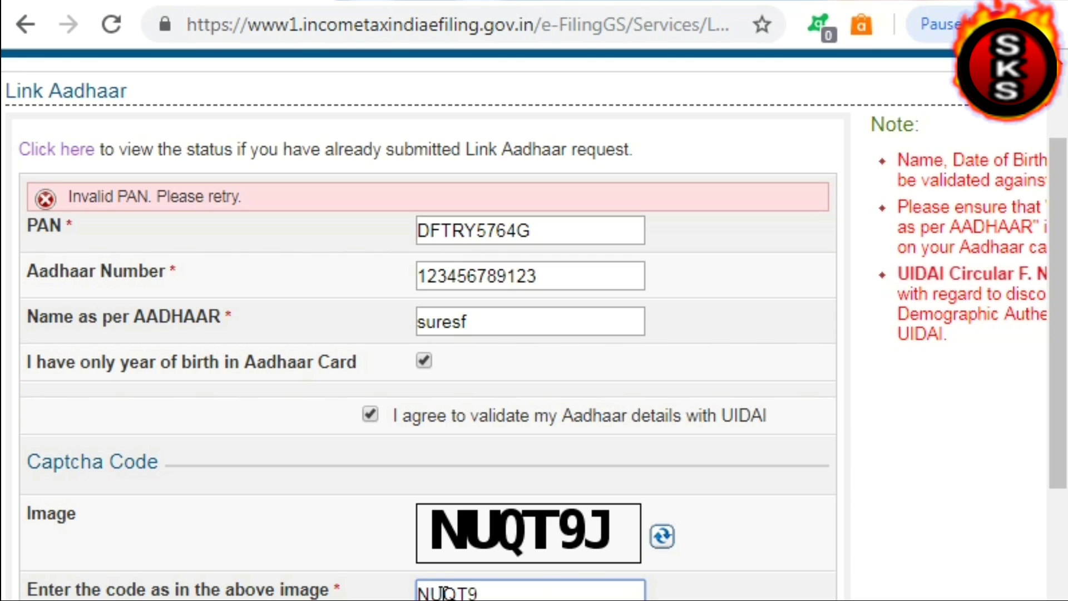
text(J)
drag(1057, 424, 1050, 505)
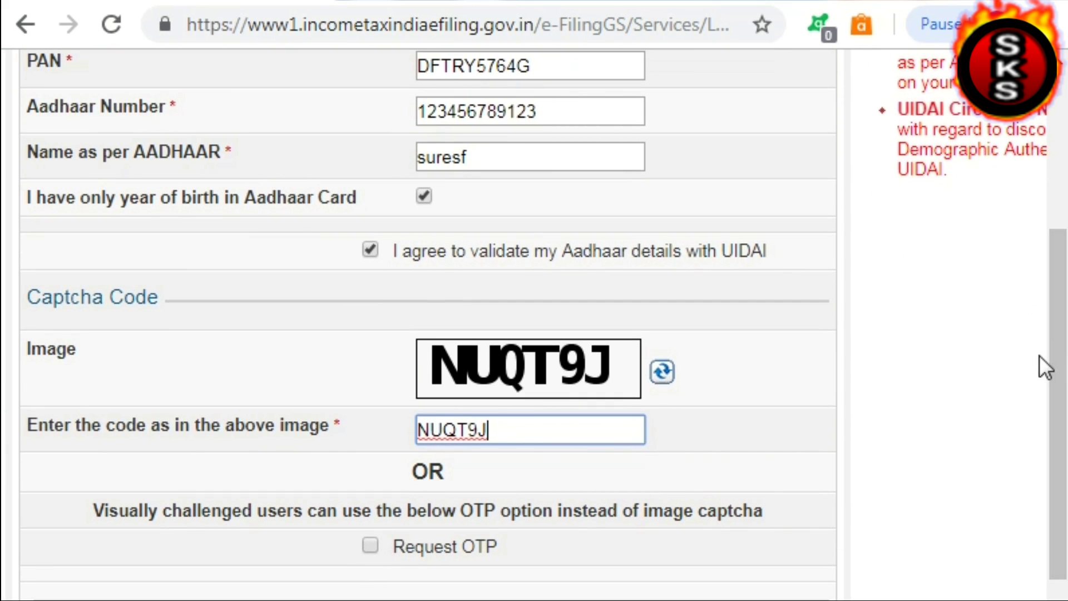
scroll(1056, 370, down, 2)
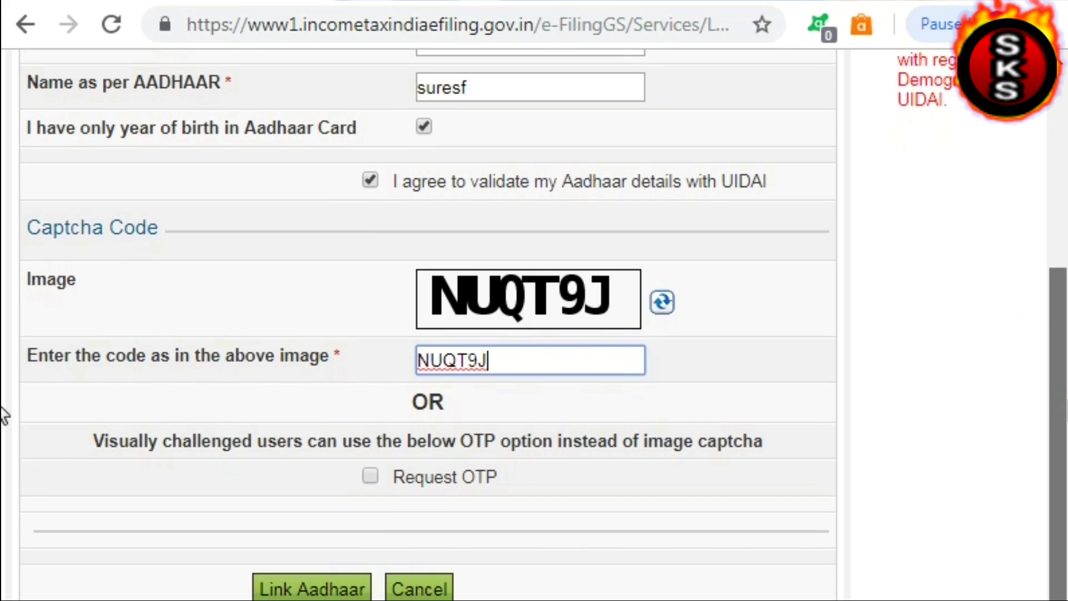
scroll(3, 426, down, 1)
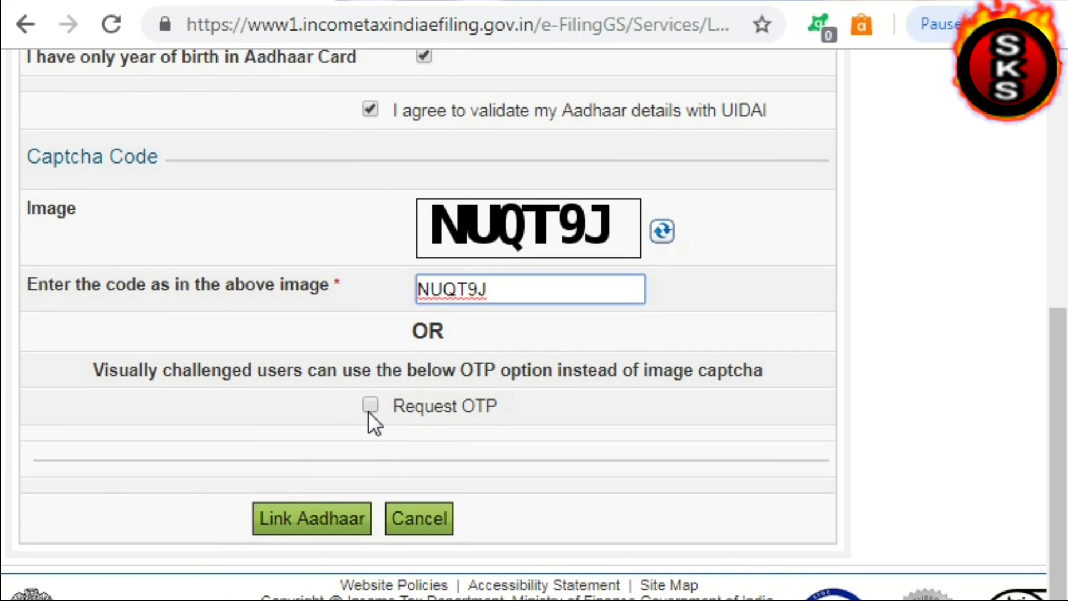
Tick Request OTP and submit the form with the Link Aadhaar button
click(369, 406)
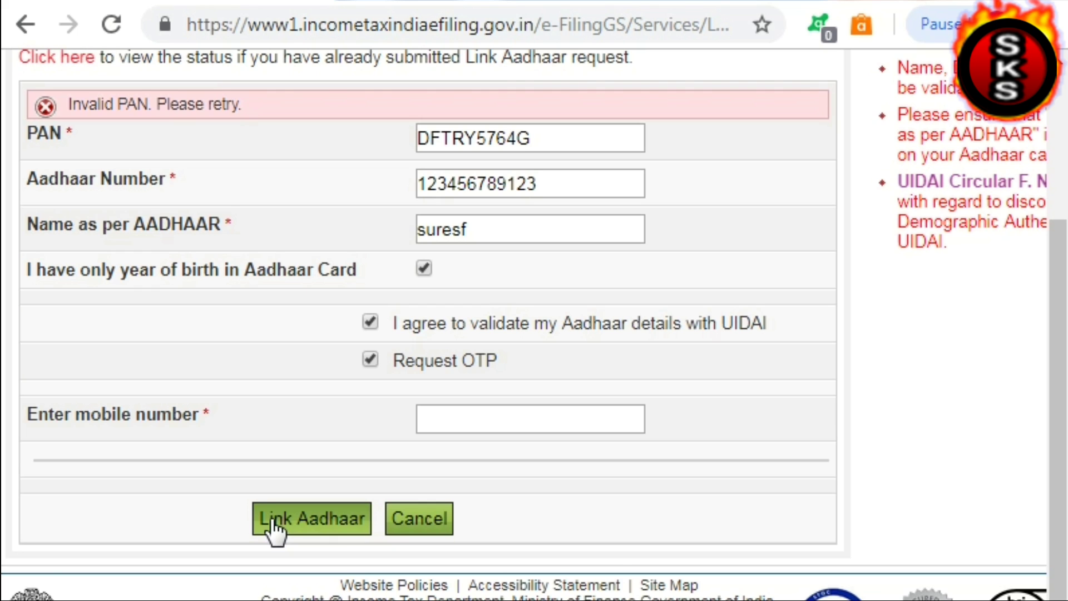
click(274, 529)
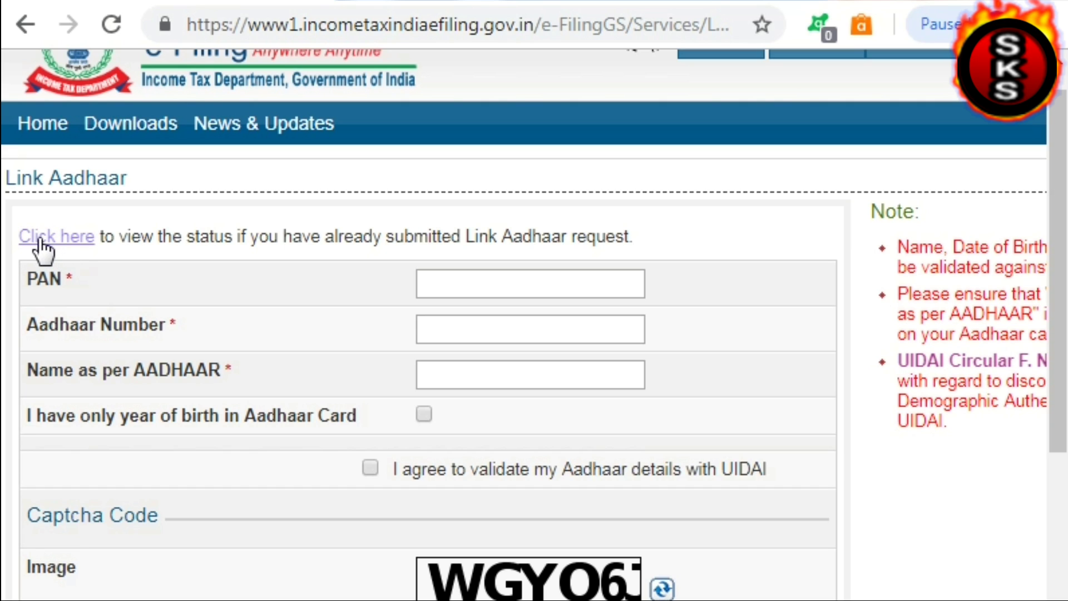
On the Link Aadhaar Status page, enter the PAN and Aadhaar number and view the status
click(78, 243)
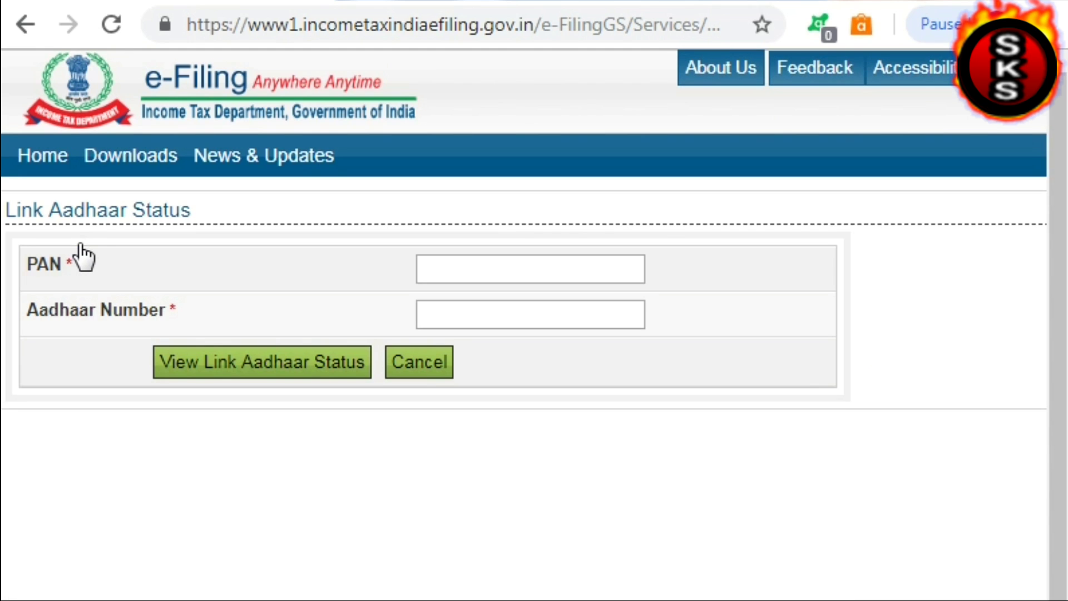
click(467, 272)
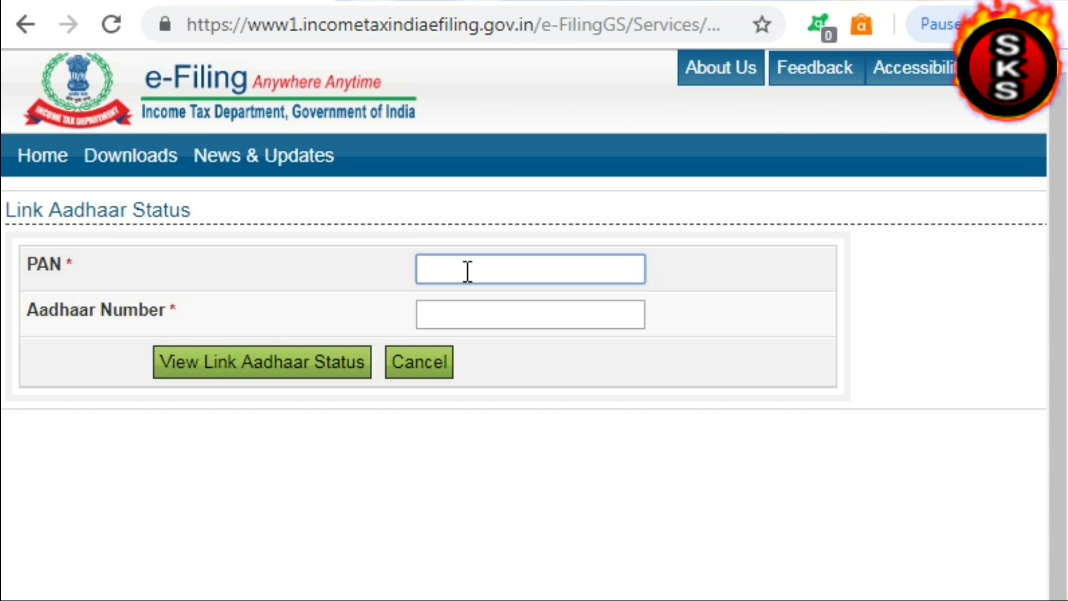
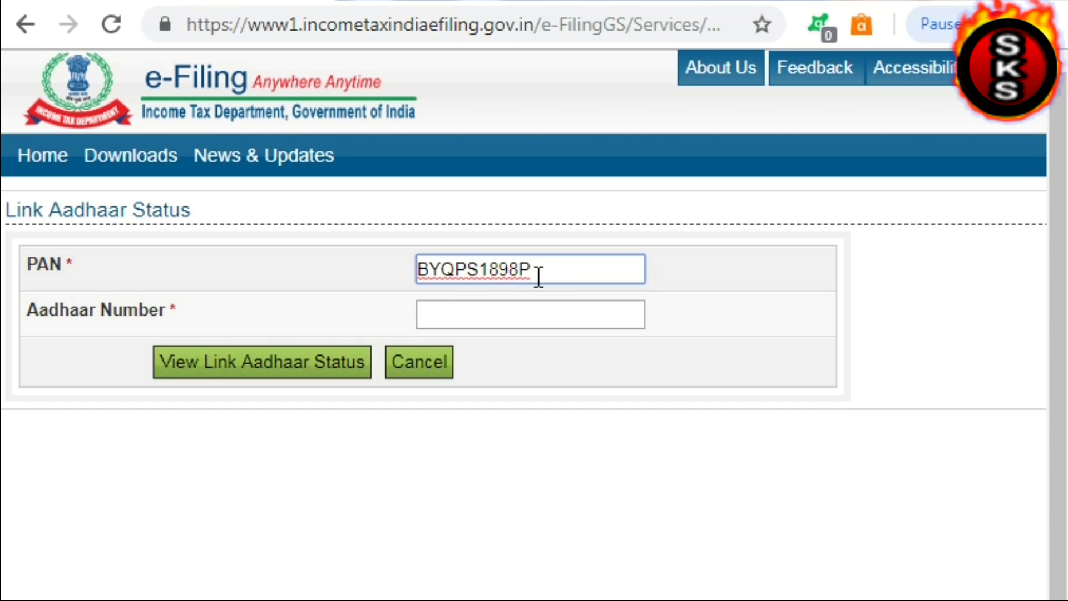
click(440, 313)
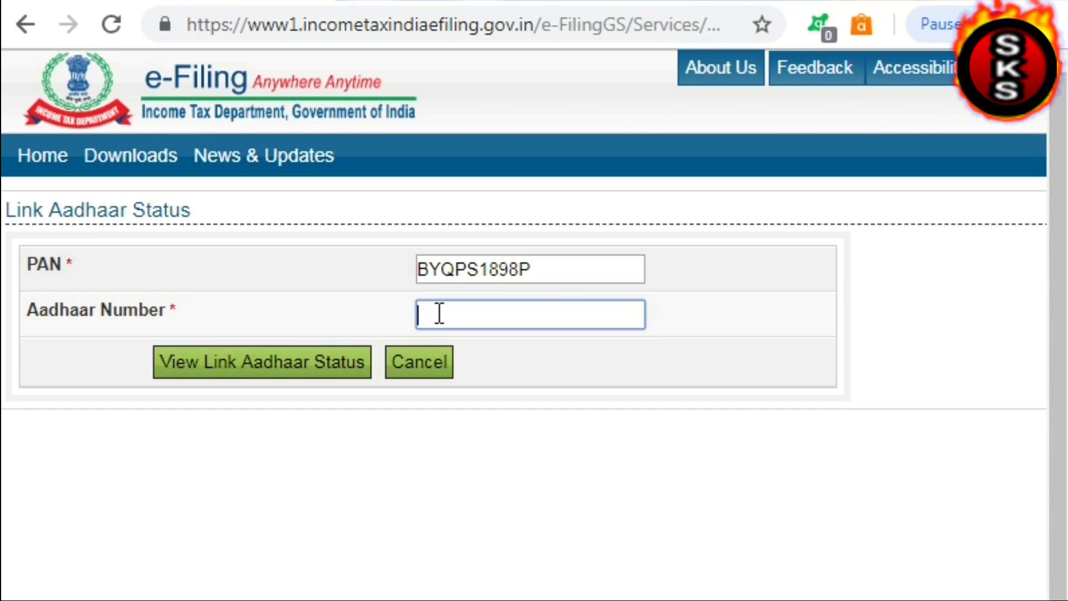
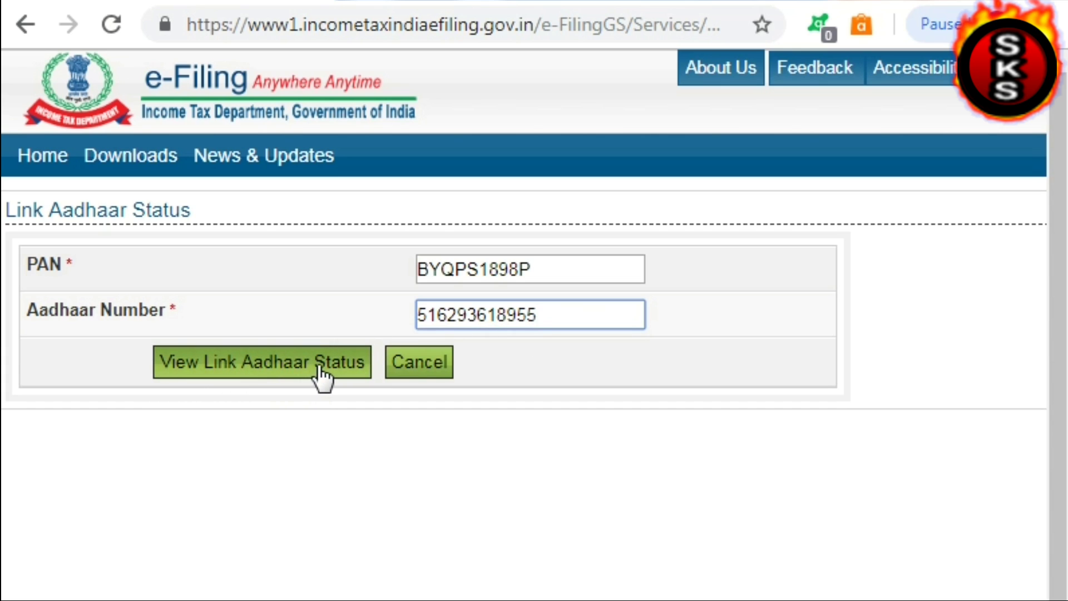
click(233, 360)
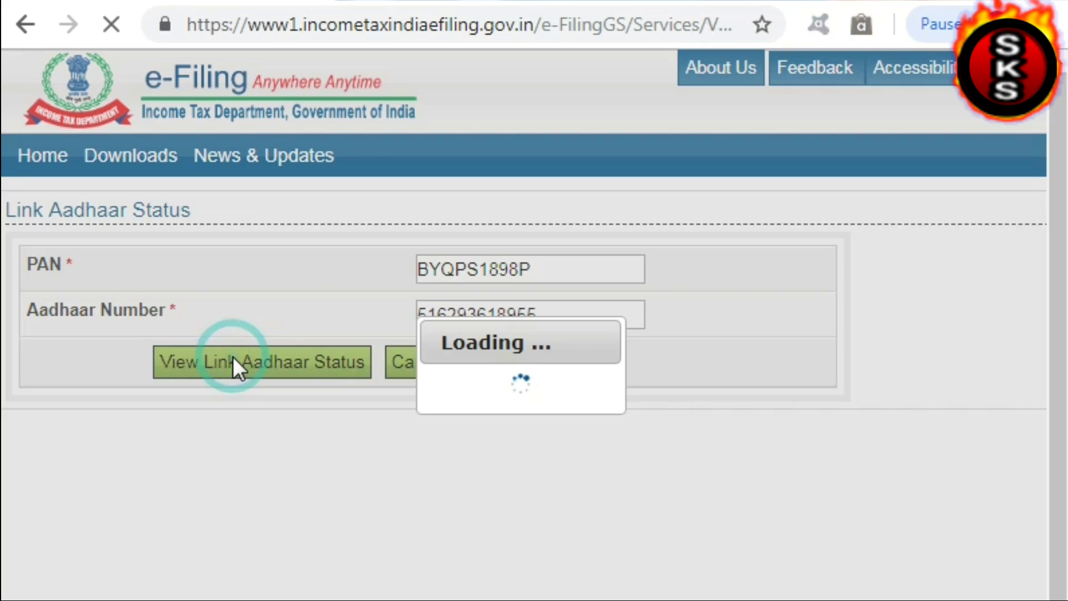